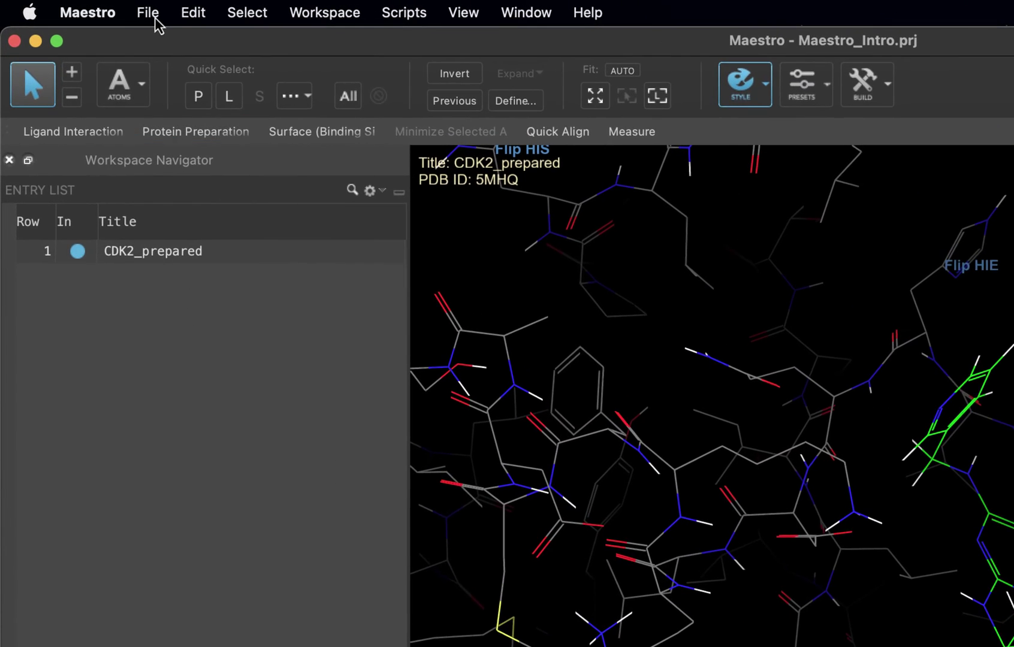
Download and import the PDB structure 5IEY, and dismiss the import notification
{"action": "left_click", "coordinate": [148, 13]}
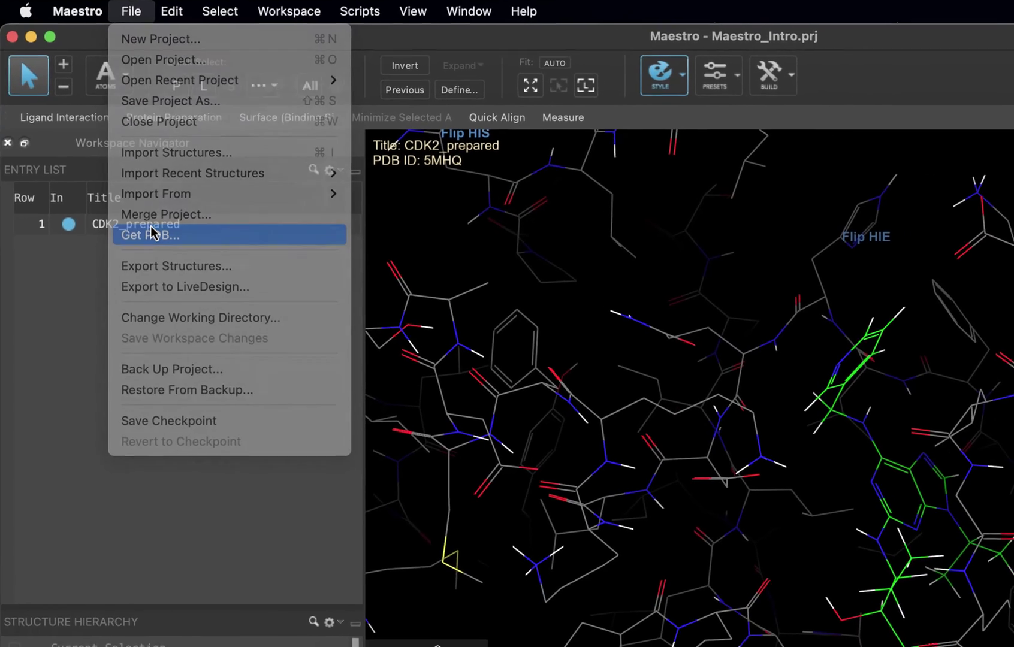
{"action": "left_click", "coordinate": [170, 262]}
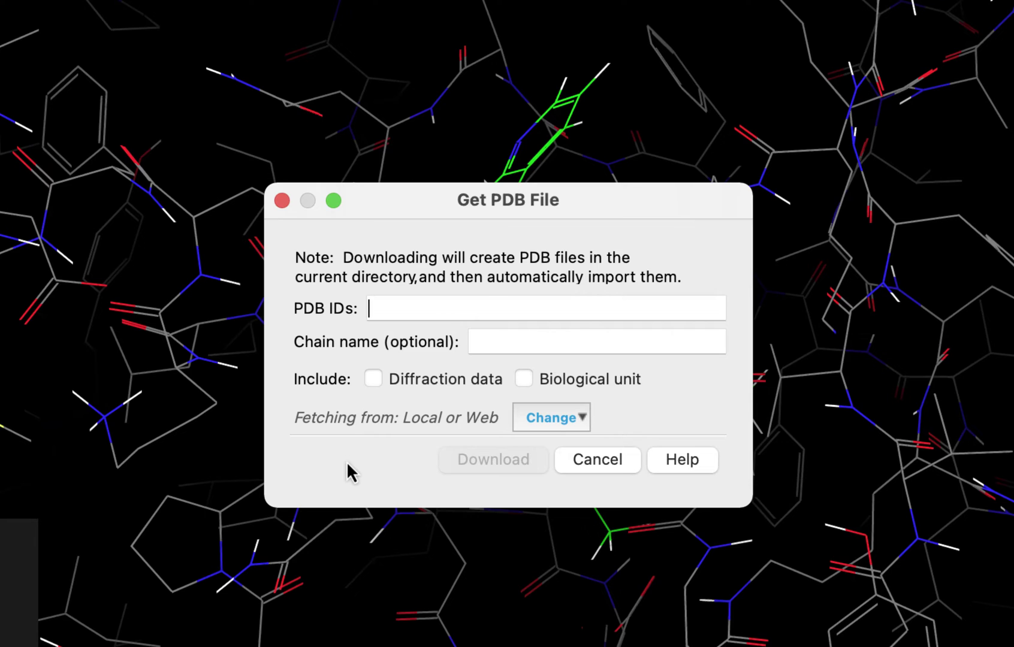
{"action": "type", "text": "5IE"}
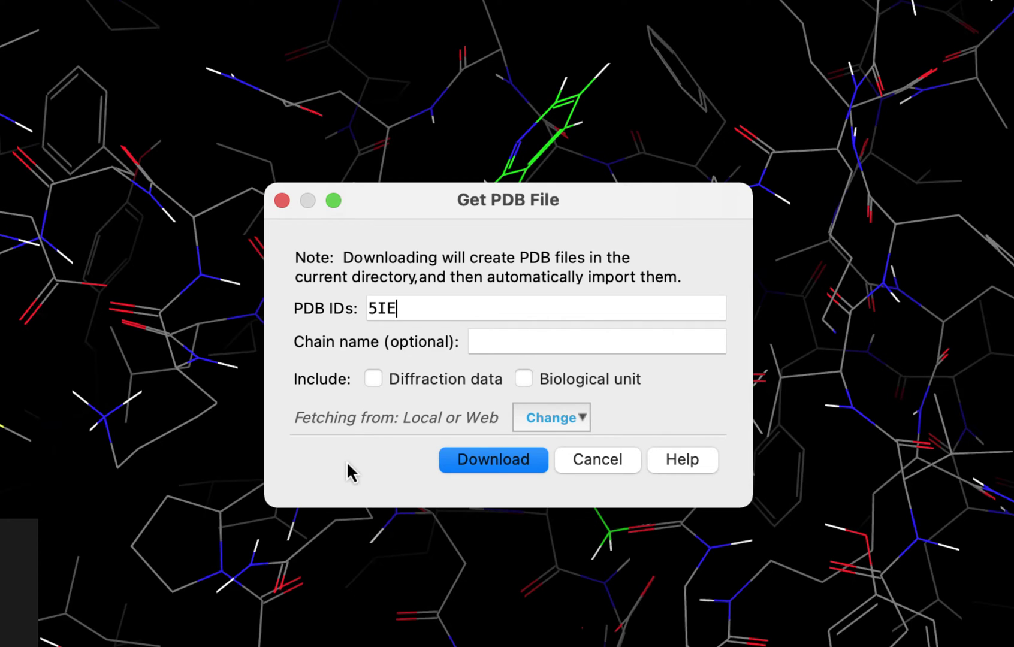
{"action": "type", "text": "Y"}
{"action": "left_click", "coordinate": [480, 473]}
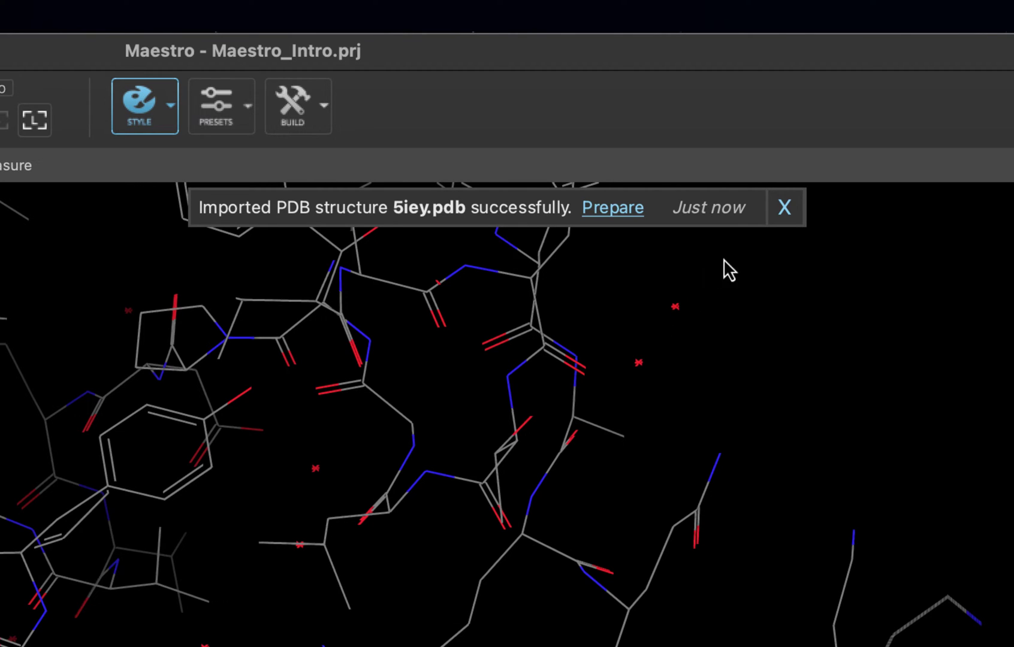
{"action": "left_click", "coordinate": [782, 223]}
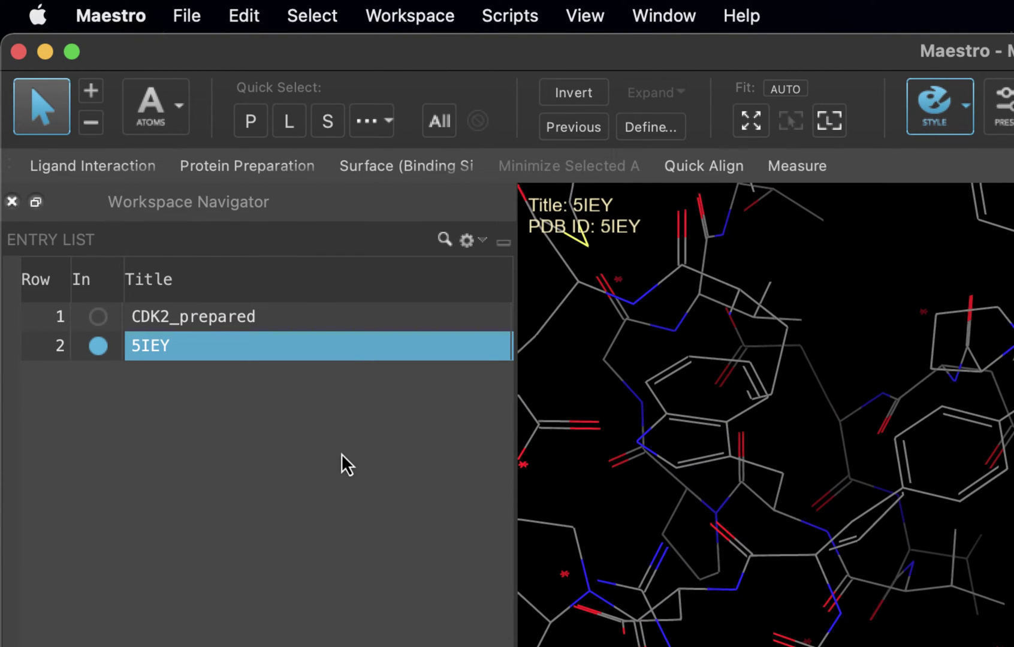
Include the CDK2_prepared entry in the workspace instead of 5IEY and render all its protein atoms as ball-and-stick
{"action": "left_click", "coordinate": [99, 317]}
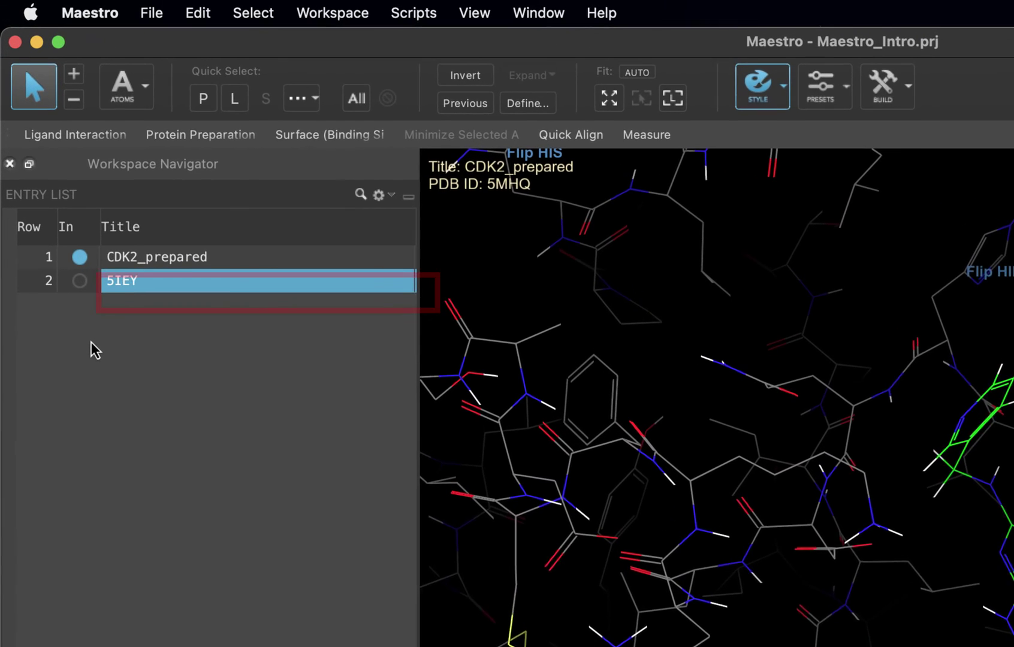
{"action": "left_click", "coordinate": [153, 264]}
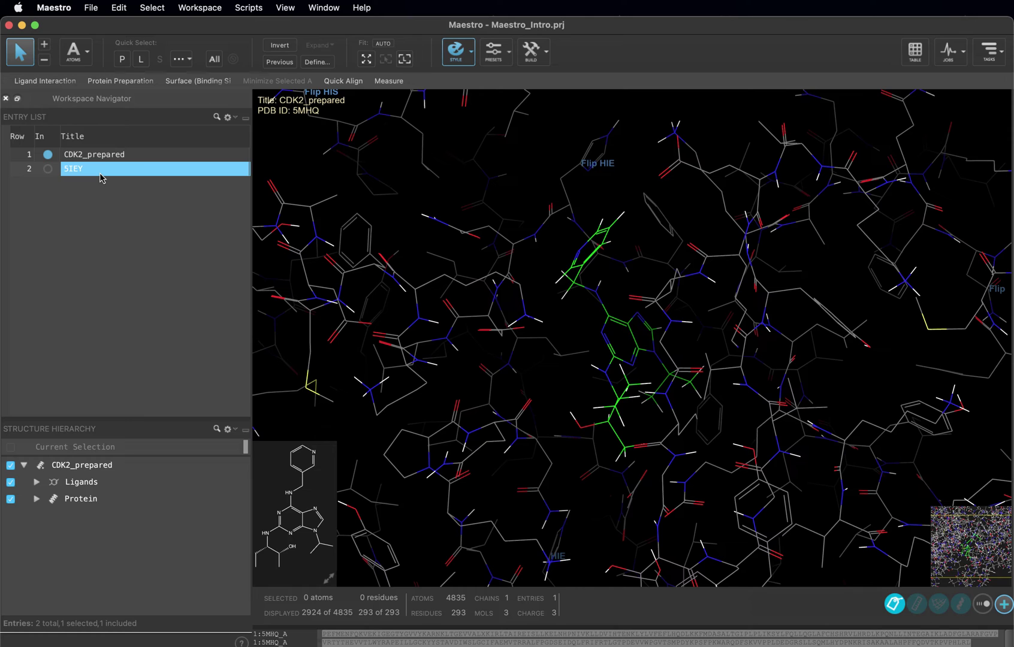
{"action": "left_click", "coordinate": [122, 59]}
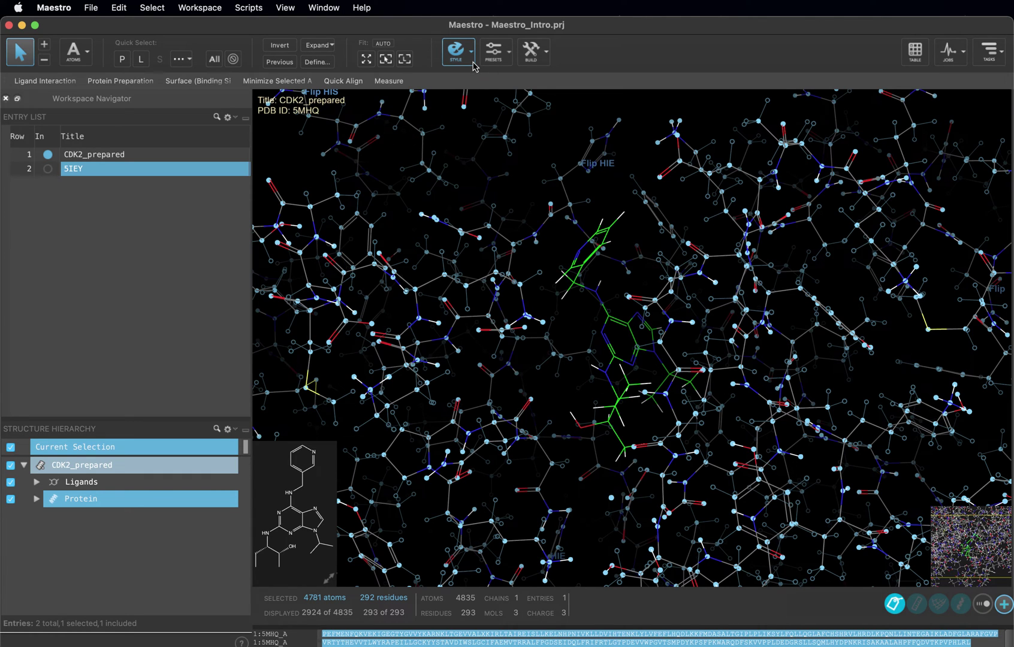
{"action": "left_click", "coordinate": [472, 53]}
{"action": "left_click", "coordinate": [546, 106]}
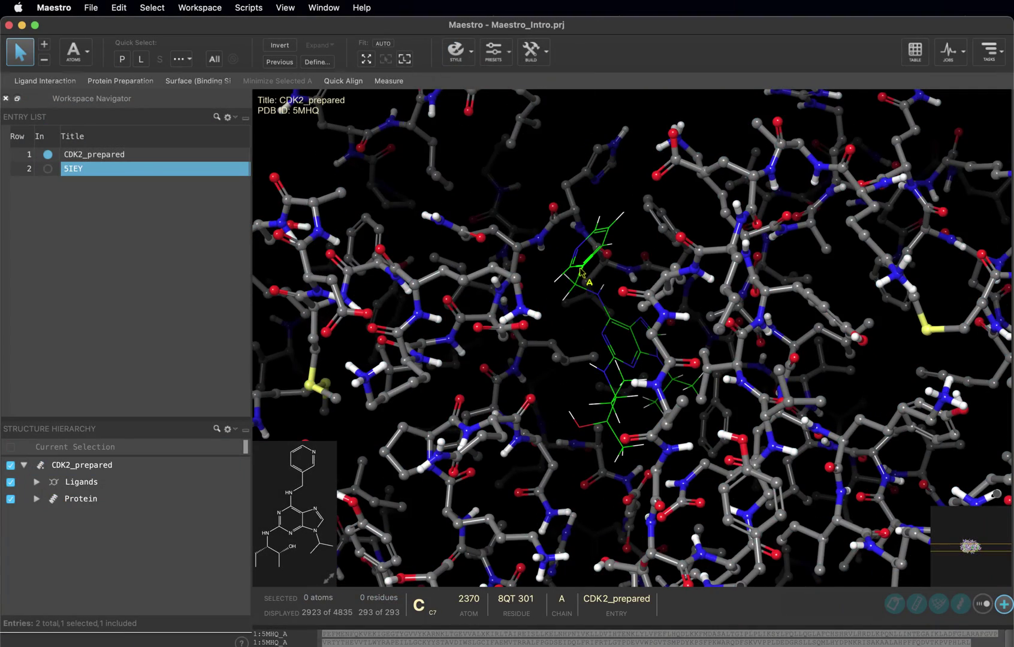
Select the whole green ligand in the binding site and render it as thick tubes
{"action": "double_click", "coordinate": [582, 269]}
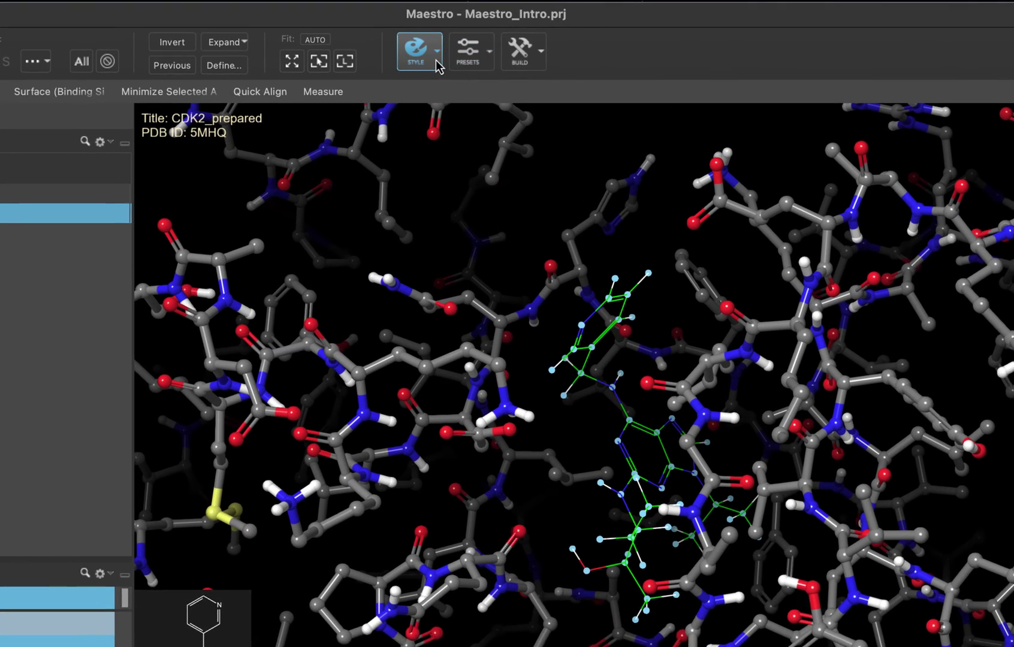
{"action": "left_click", "coordinate": [437, 59]}
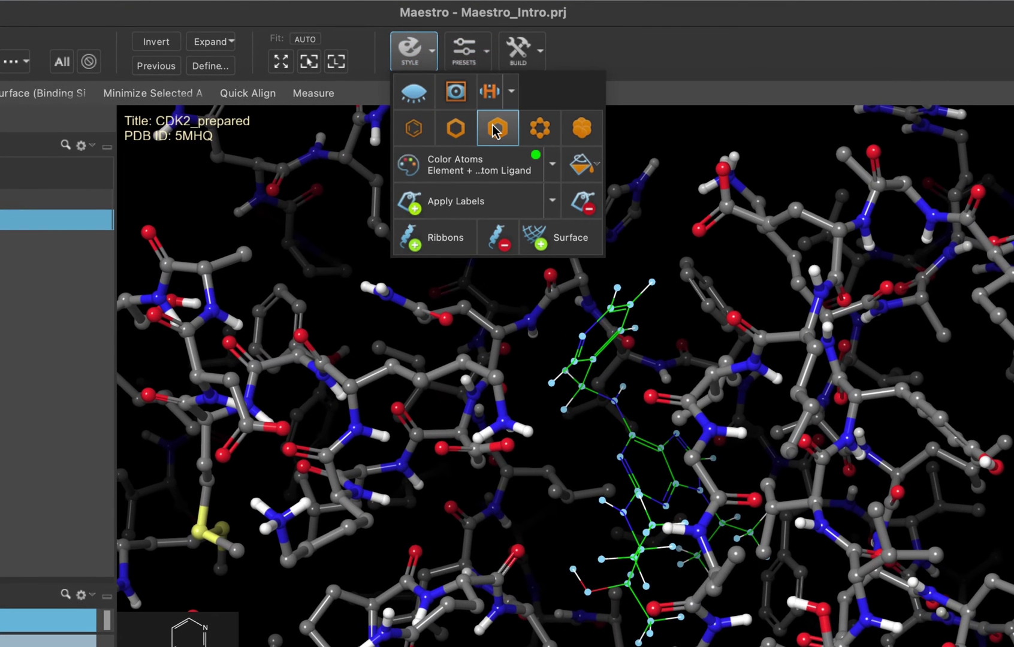
{"action": "left_click", "coordinate": [500, 128]}
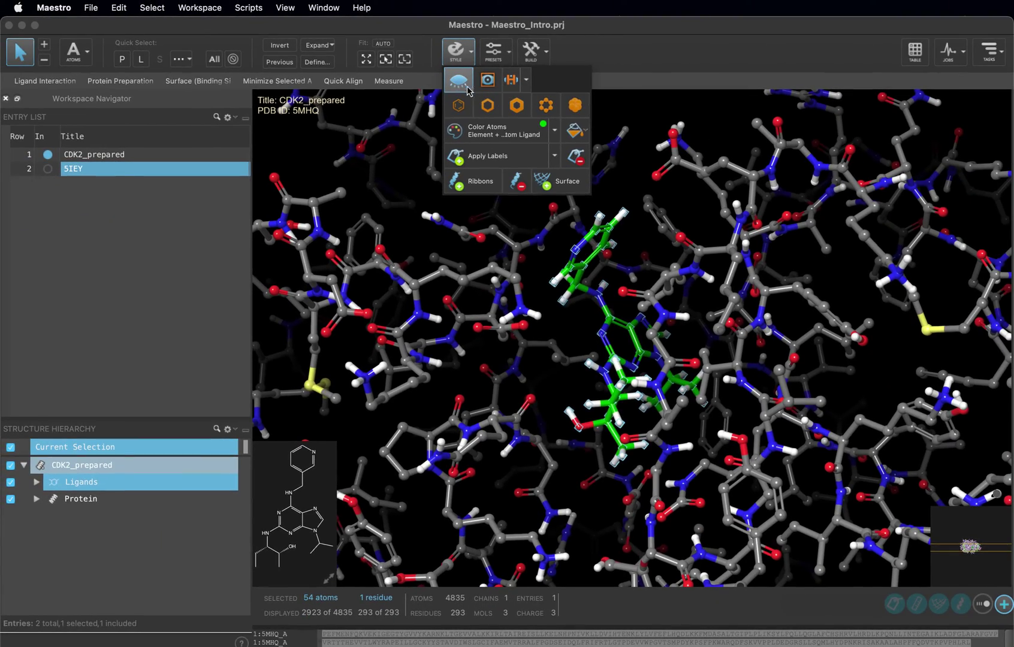
Hide and redisplay the selected ligand atoms, and limit the workspace display to the ligand only
{"action": "left_click", "coordinate": [461, 83]}
{"action": "left_click", "coordinate": [458, 85]}
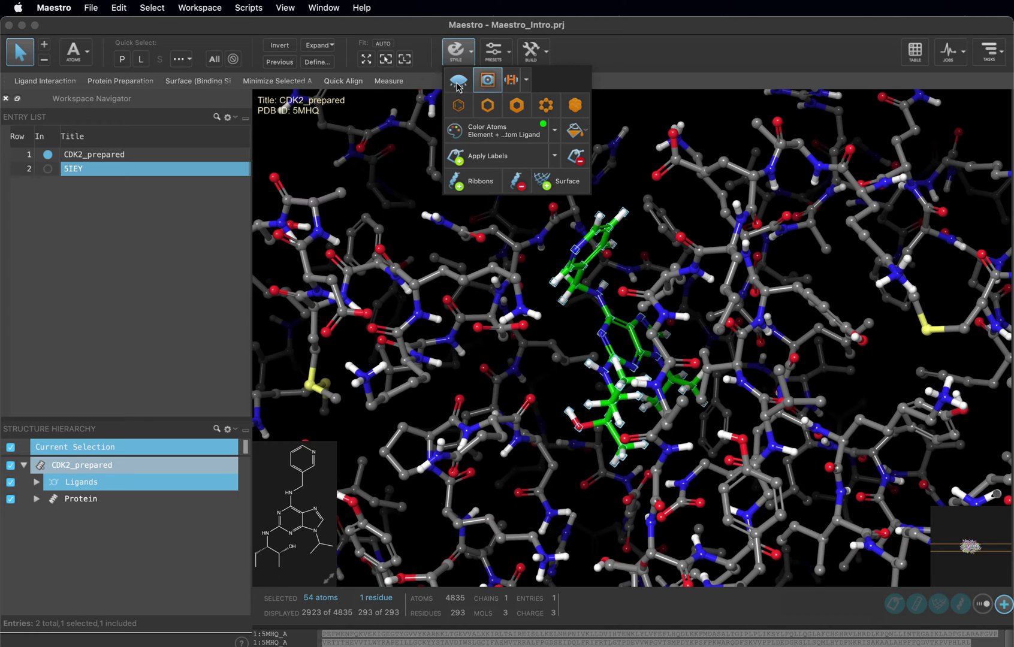
{"action": "left_click", "coordinate": [492, 85]}
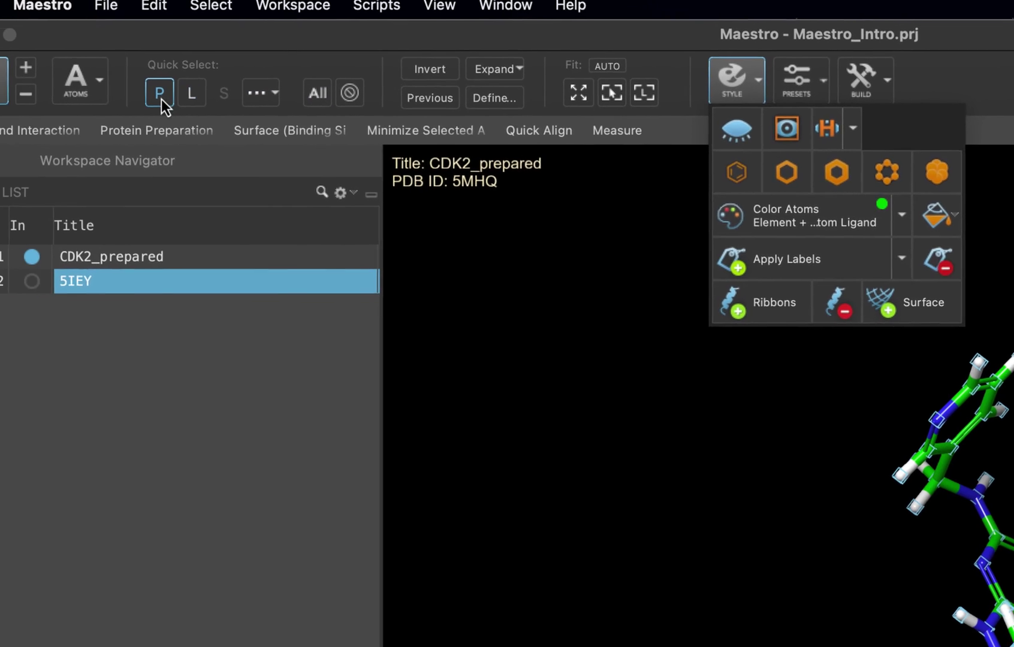
Select the protein of CDK2_prepared and display all its atoms around the ligand again
{"action": "left_click", "coordinate": [160, 96]}
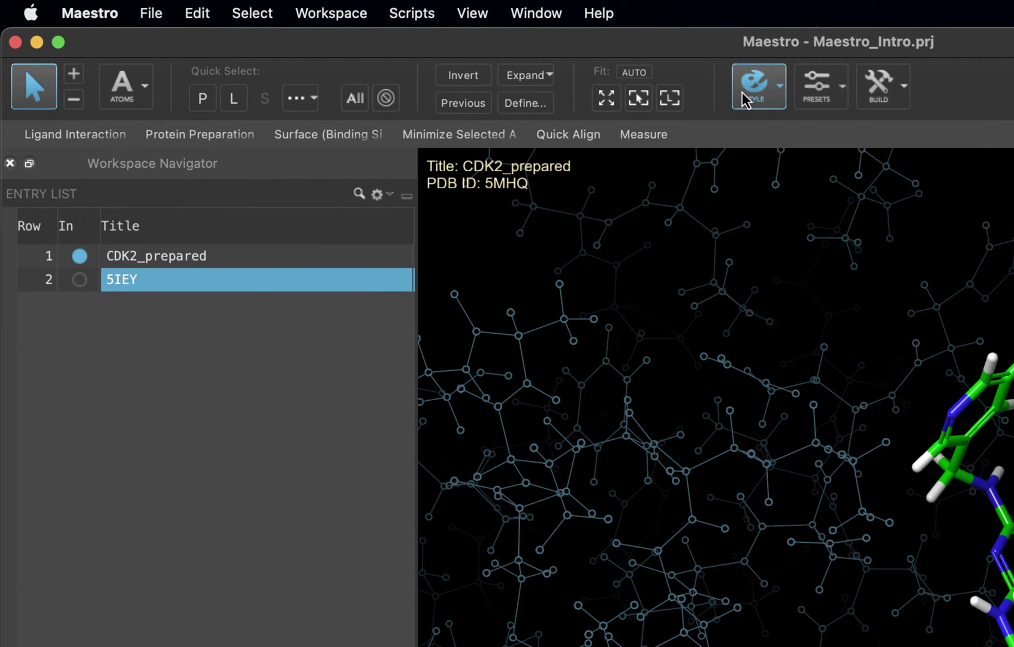
{"action": "left_click", "coordinate": [744, 99]}
{"action": "left_click", "coordinate": [758, 132]}
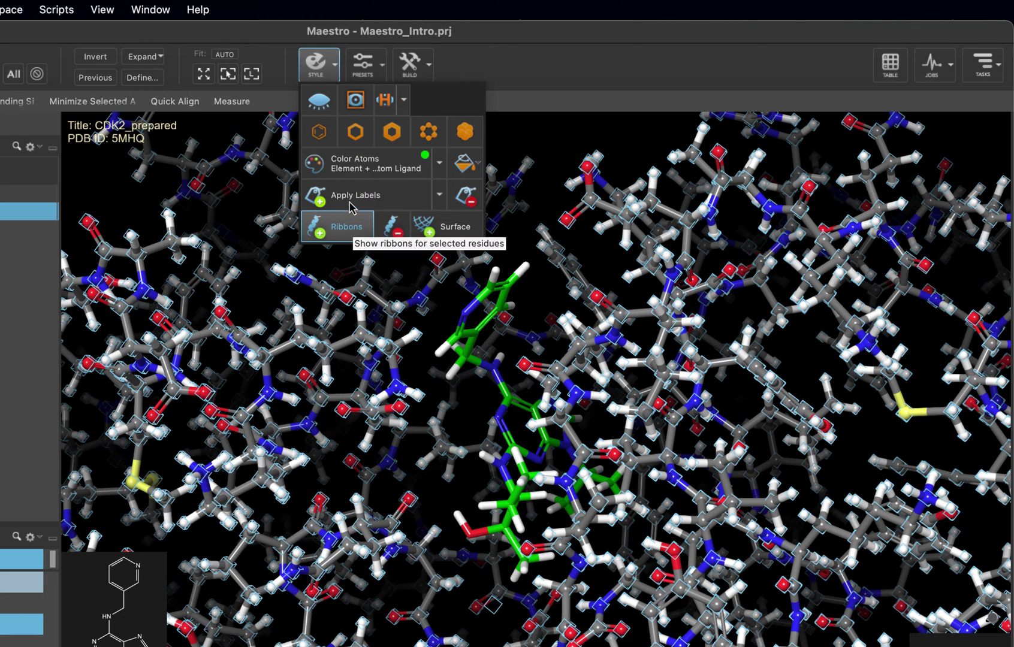
Add ribbons to the selected protein residues and check the available ribbon color schemes, keeping Residue Position
{"action": "left_click", "coordinate": [354, 230]}
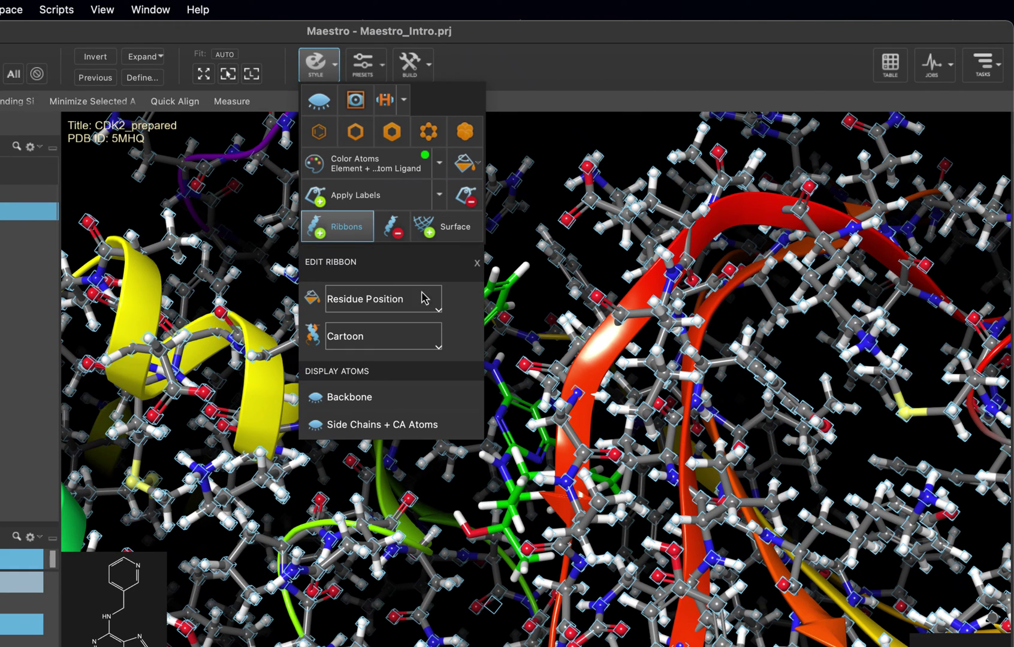
{"action": "left_click", "coordinate": [438, 310]}
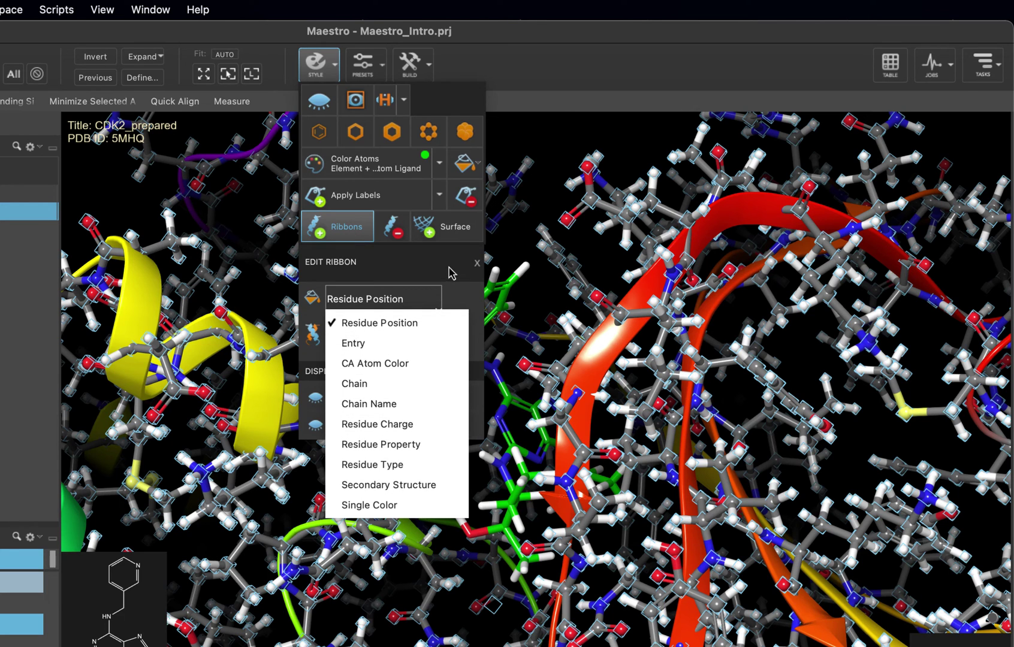
{"action": "left_click", "coordinate": [518, 253]}
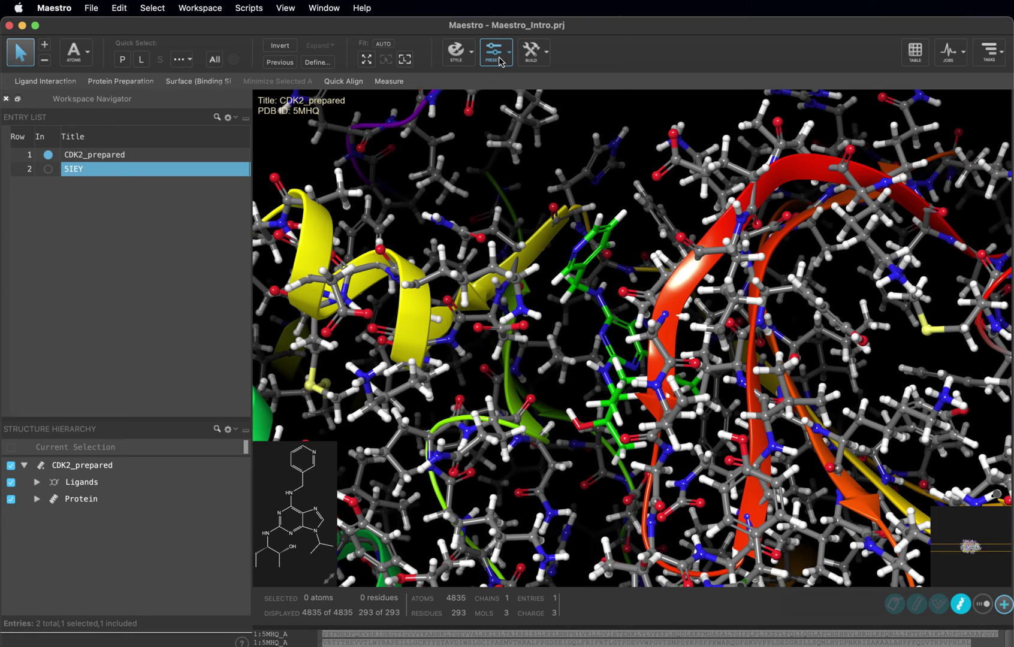
Apply the custom preset to CDK2_prepared to show the ball-and-stick ligand with ribbons and labeled nearby residues
{"action": "left_click", "coordinate": [502, 62]}
{"action": "left_click", "coordinate": [521, 265]}
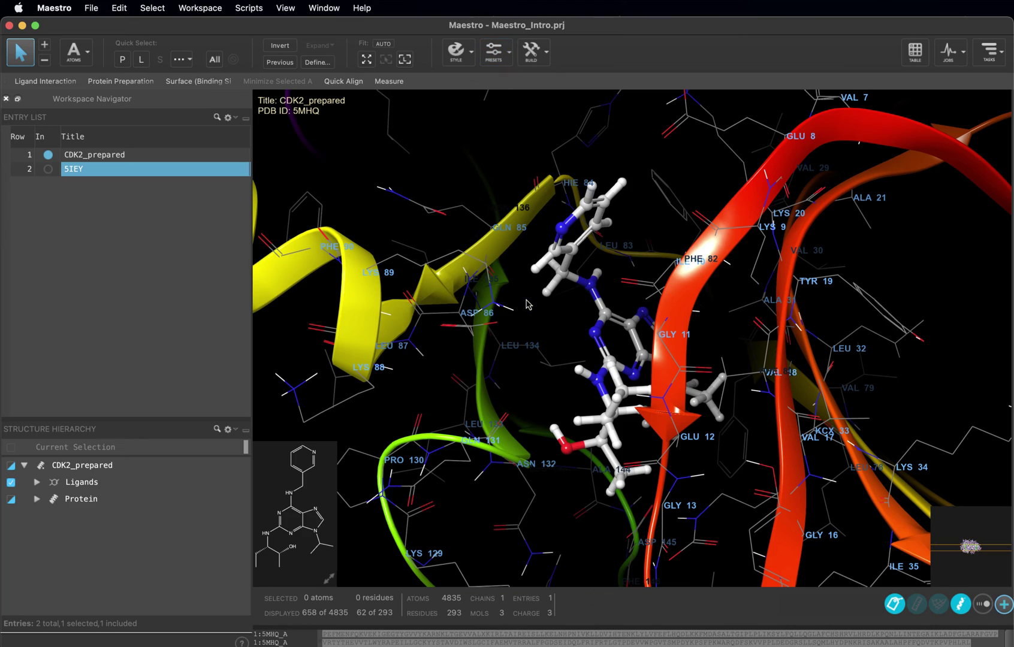
{"action": "mouse_move", "coordinate": [527, 304]}
{"action": "middle_mouse_down"}
{"action": "mouse_move", "coordinate": [497, 308]}
{"action": "mouse_move", "coordinate": [522, 307]}
{"action": "middle_mouse_up"}
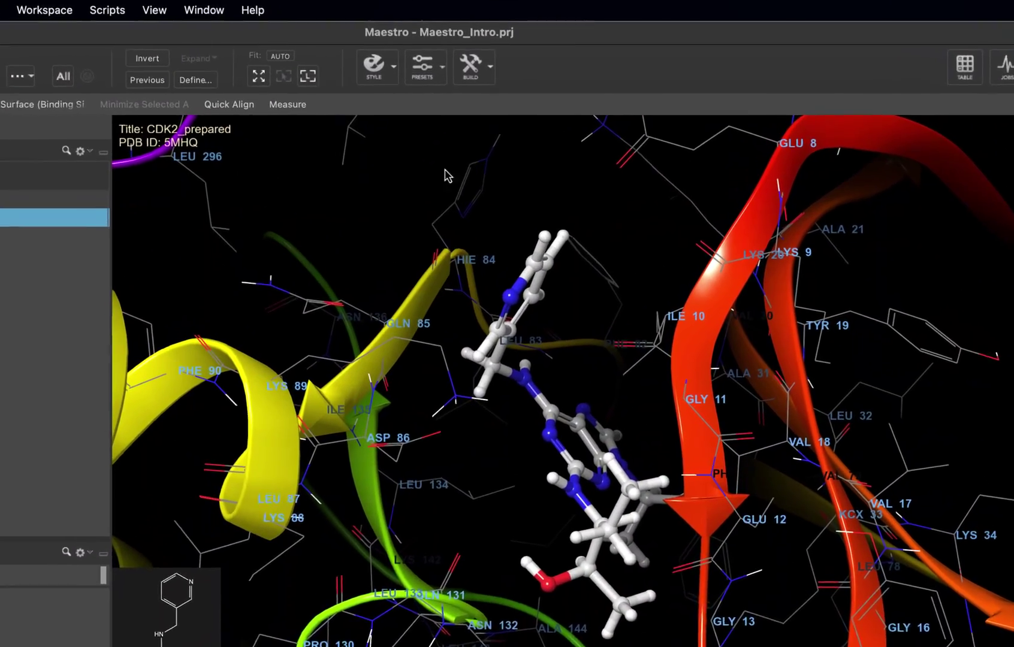
Review the custom preset's general, representation, color, label, interaction and surface settings without changing them
{"action": "left_click", "coordinate": [442, 67]}
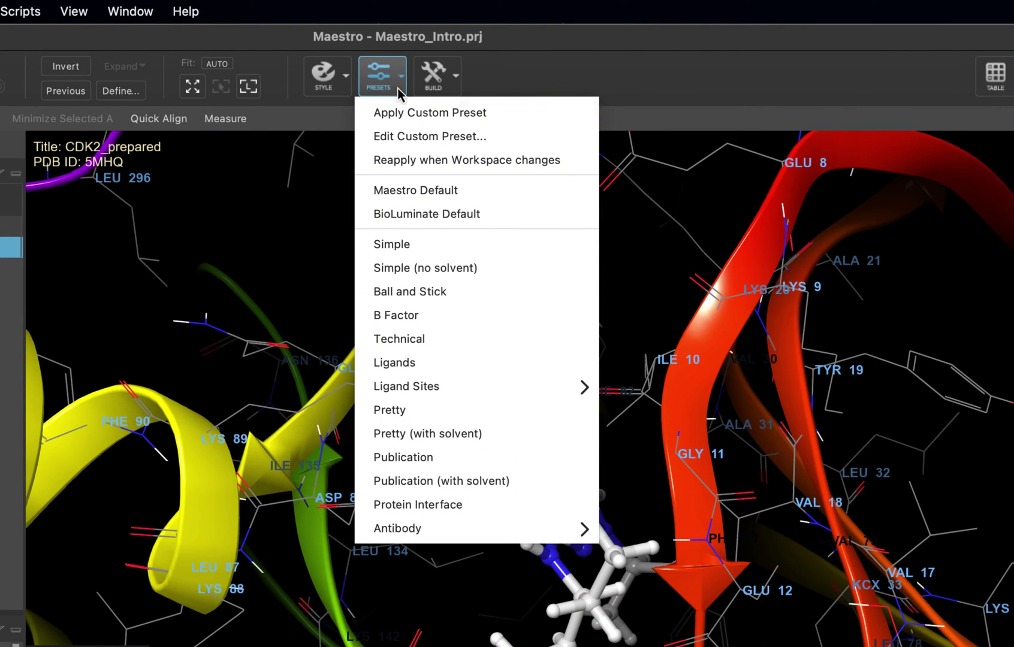
{"action": "left_click", "coordinate": [404, 134]}
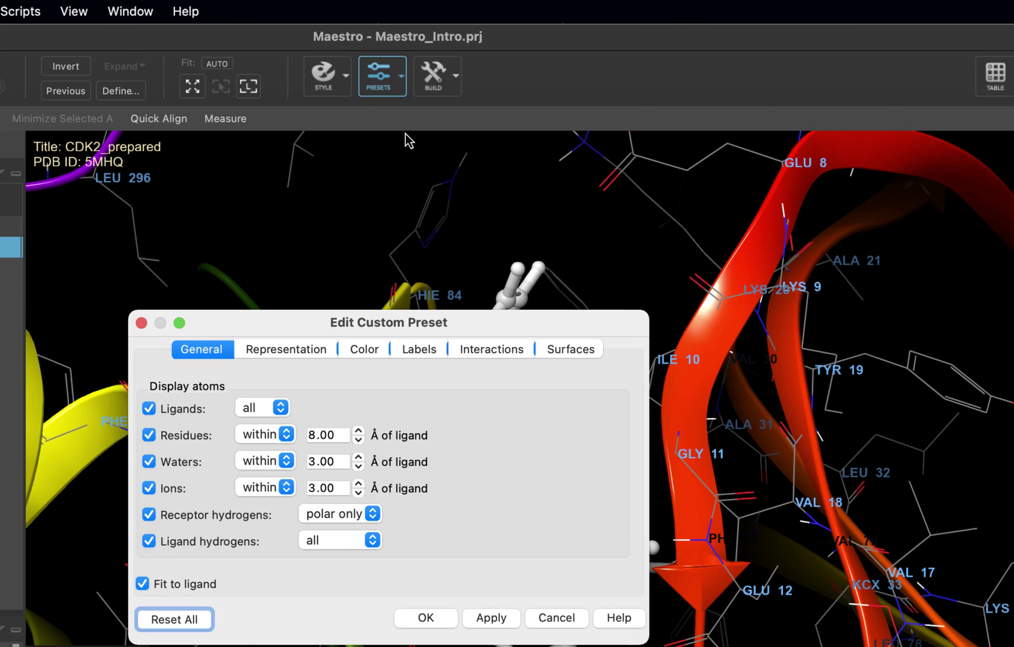
{"action": "left_click", "coordinate": [318, 356]}
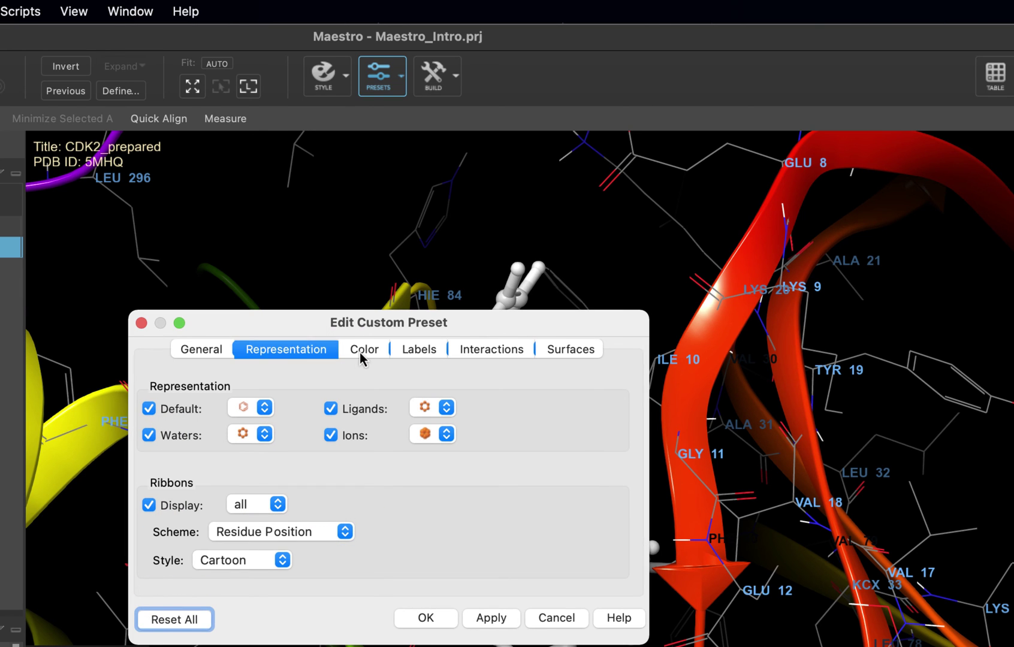
{"action": "left_click", "coordinate": [361, 353]}
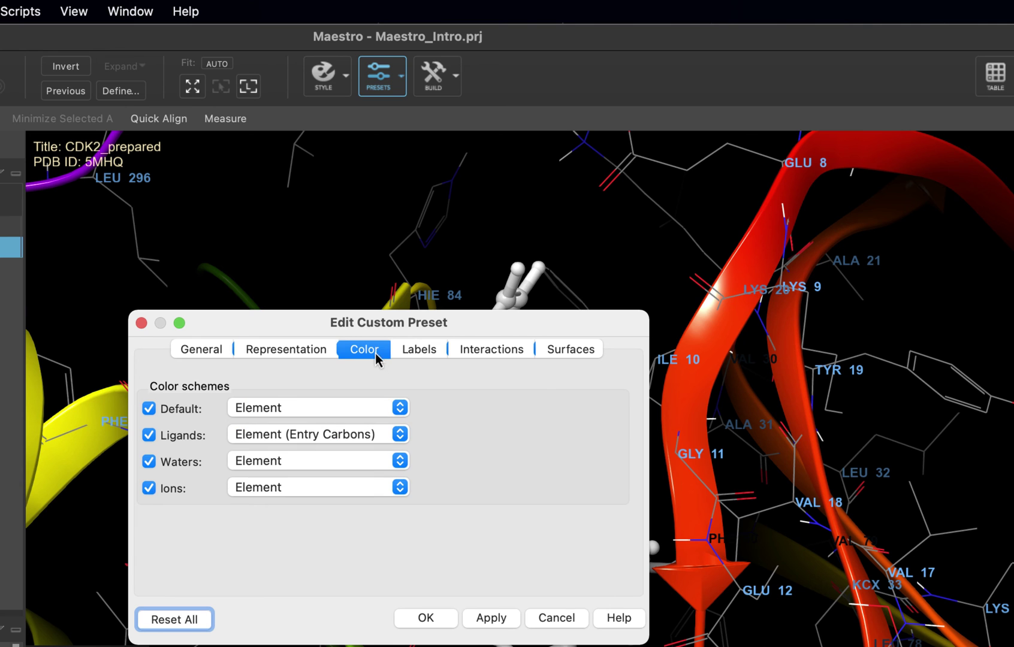
{"action": "left_click", "coordinate": [413, 356]}
{"action": "left_click", "coordinate": [477, 353]}
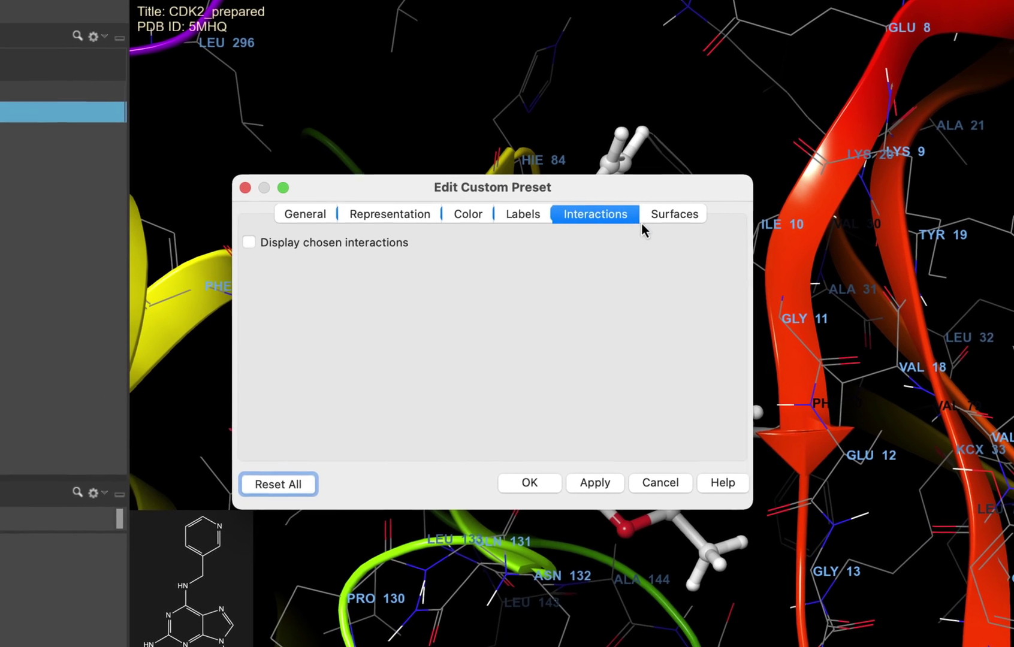
{"action": "left_click", "coordinate": [657, 221]}
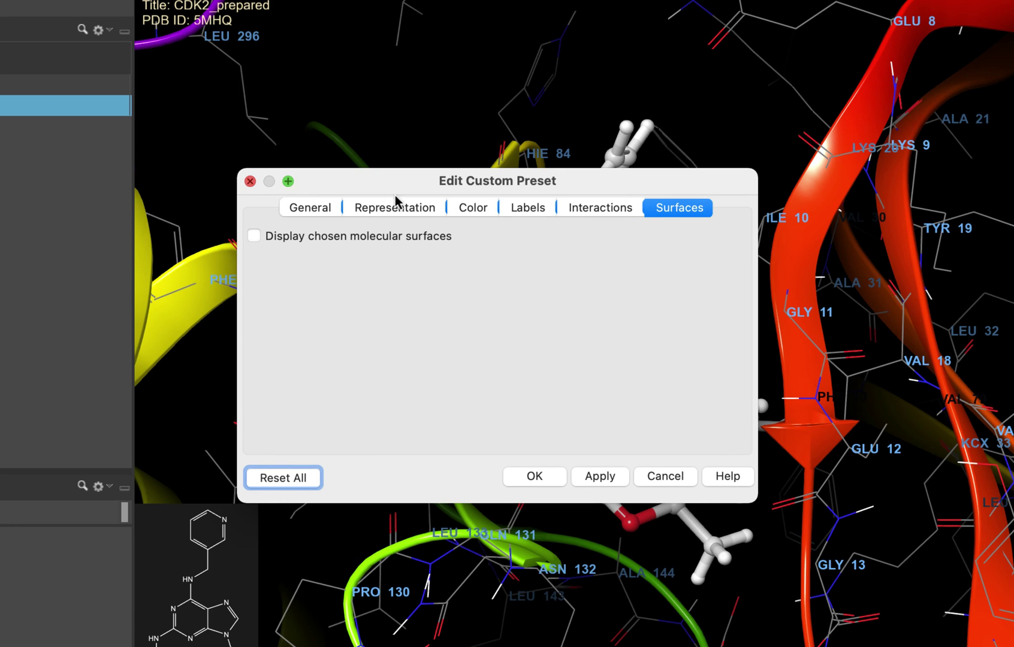
{"action": "left_click", "coordinate": [250, 181]}
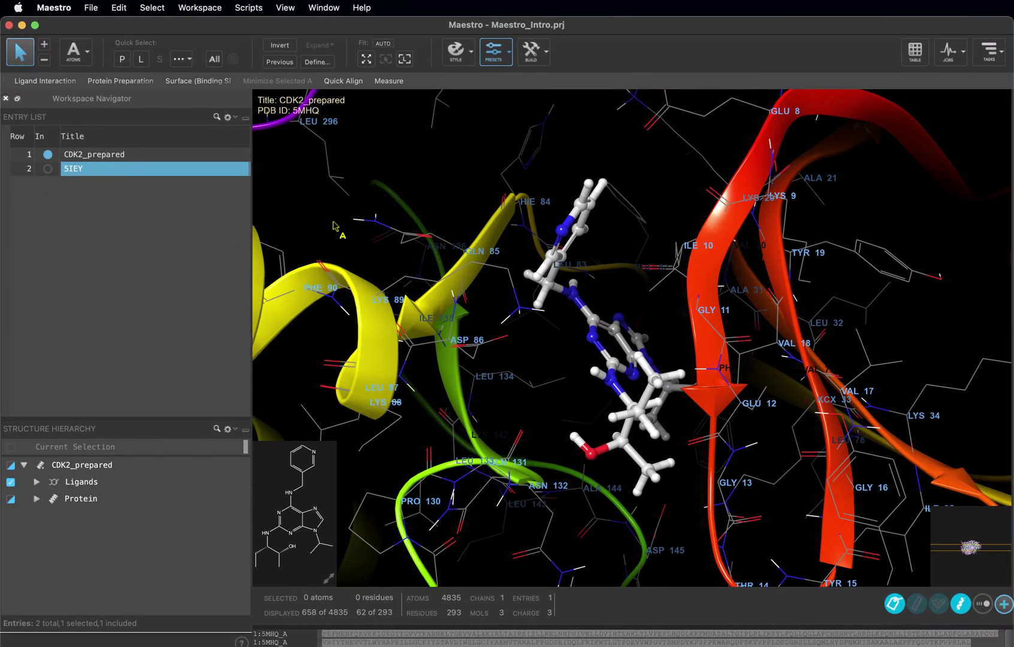
{"action": "middle_click_drag", "start_coordinate": [529, 343], "coordinate": [513, 369]}
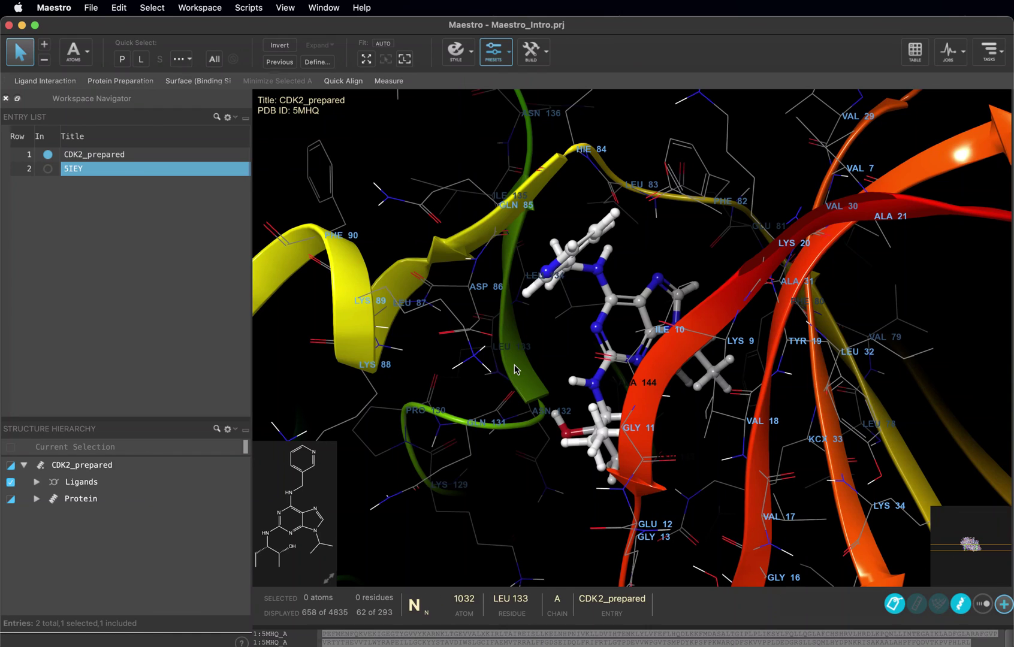